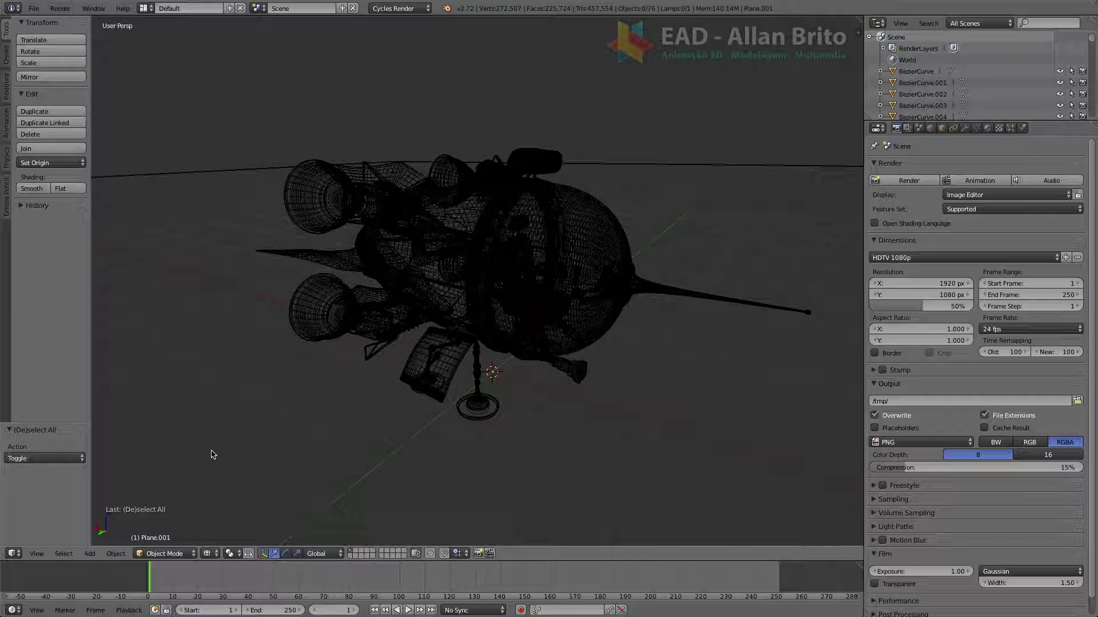
Step: Enable the 3D View: Layer Management add-on in the user preferences and return to the 3D view
{"action": "left_click", "coordinate": [14, 553]}
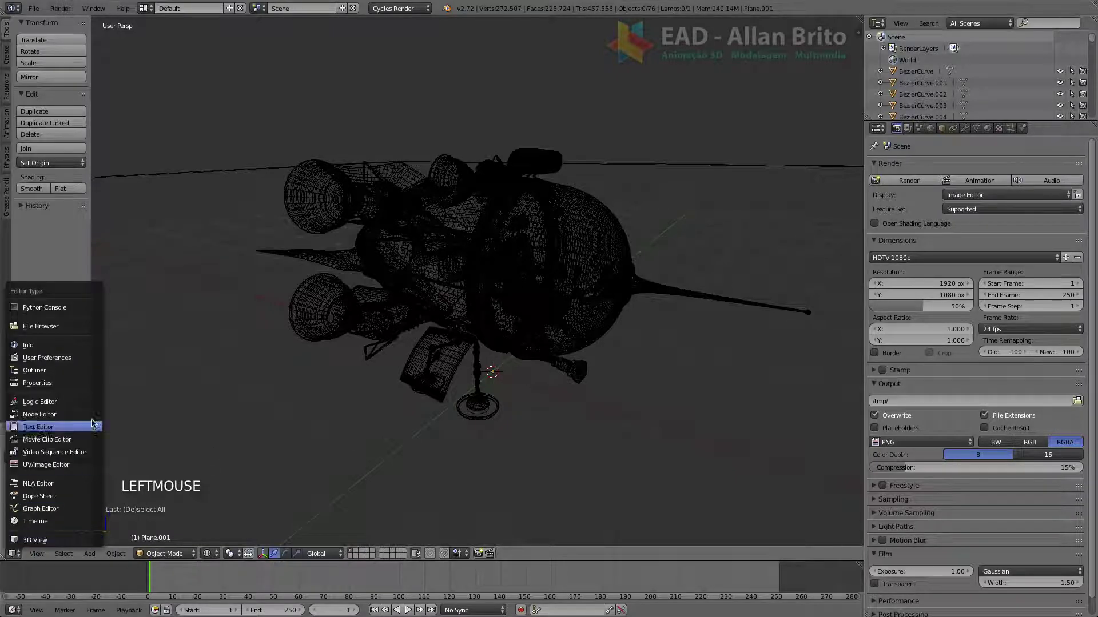
{"action": "left_click", "coordinate": [84, 358]}
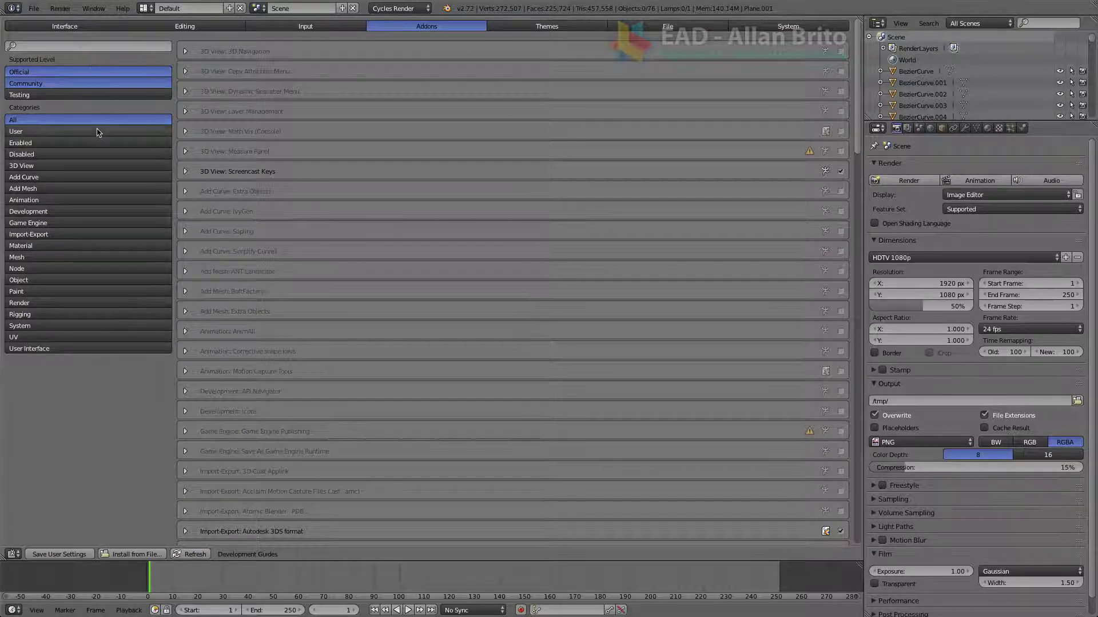
{"action": "left_click", "coordinate": [93, 46]}
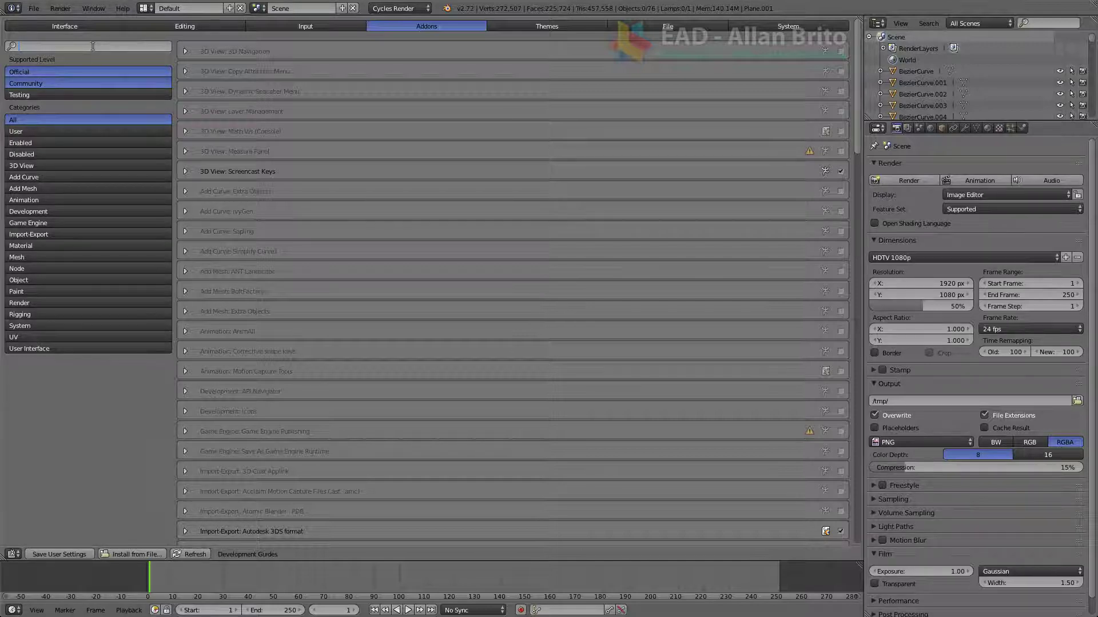
{"action": "type", "text": "layer"}
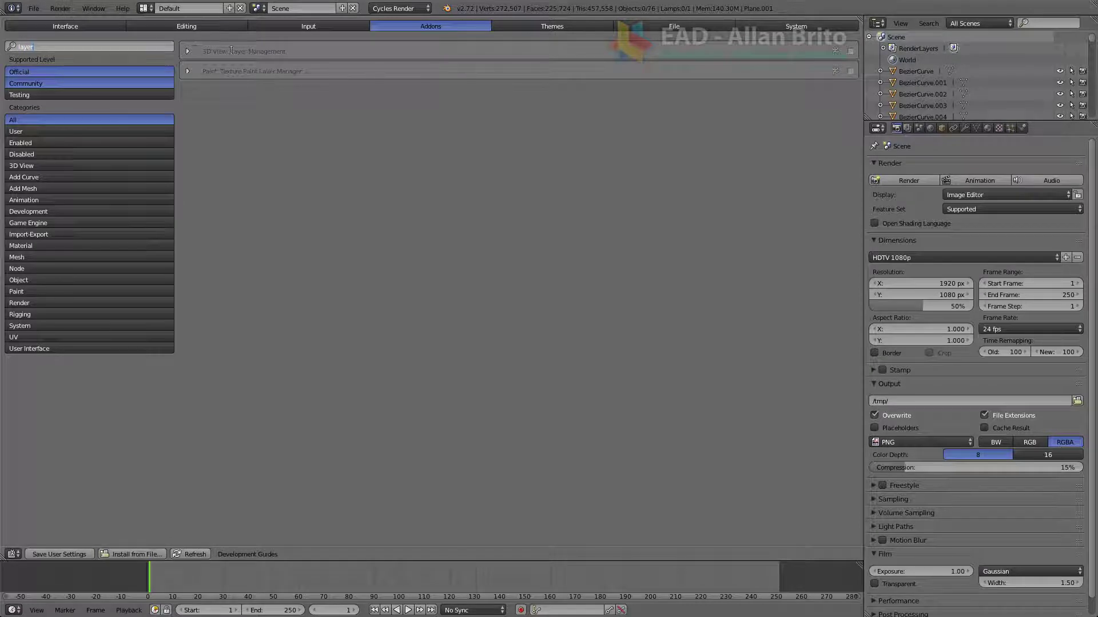
{"action": "left_click", "coordinate": [850, 51]}
{"action": "left_click", "coordinate": [14, 554]}
{"action": "left_click", "coordinate": [27, 544]}
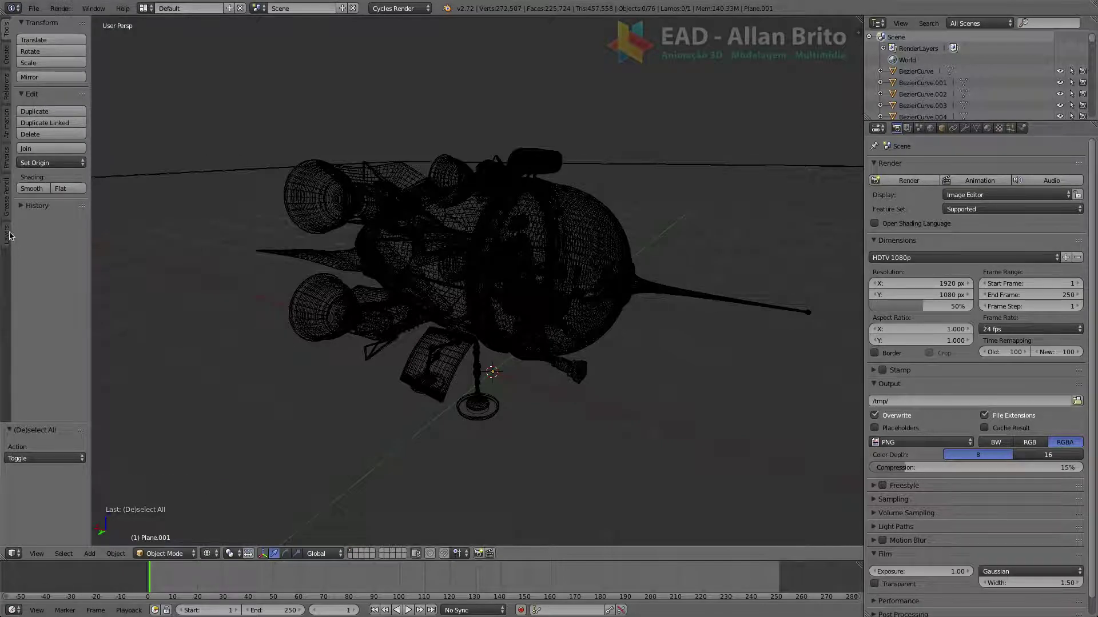
Step: Show the add-on's layer tools, widen the tool area and expand both Layer Management and Layer Groups
{"action": "left_click", "coordinate": [7, 239]}
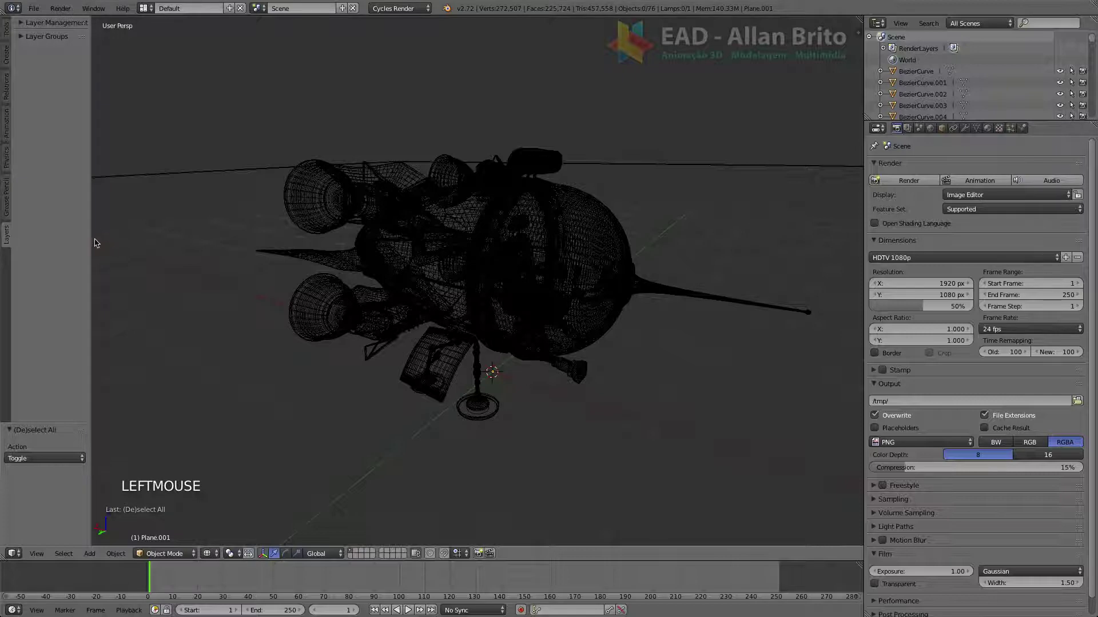
{"action": "left_click_drag", "start_coordinate": [92, 240], "coordinate": [224, 239]}
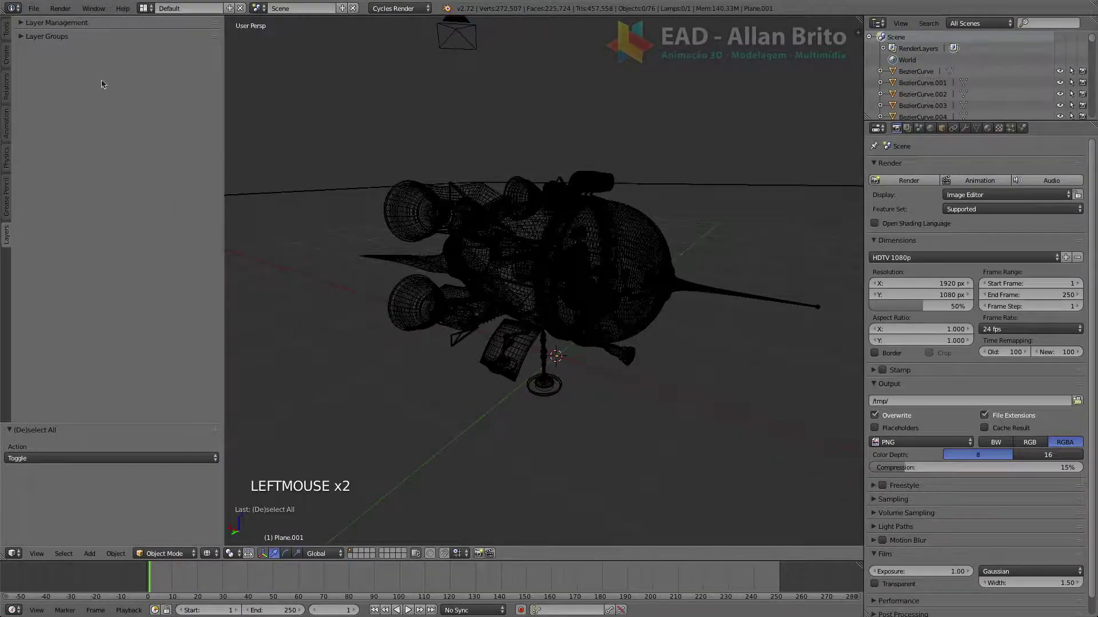
{"action": "left_click", "coordinate": [21, 35]}
{"action": "left_click", "coordinate": [21, 26]}
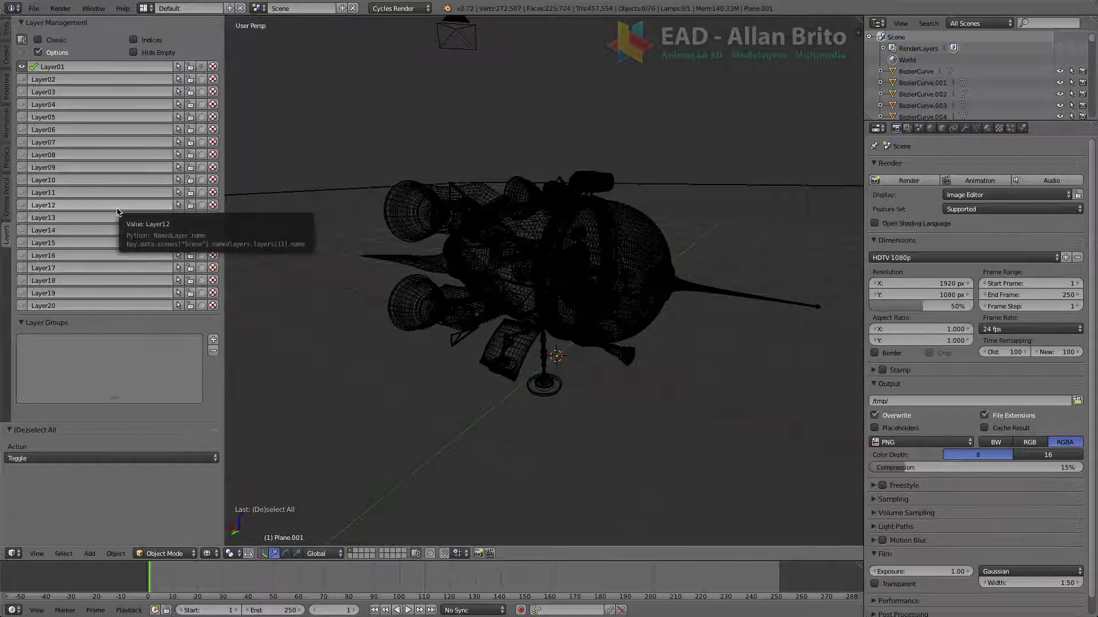
Step: Switch the spaceship view from wireframe to solid shading with nothing selected
{"action": "key", "text": "a"}
{"action": "key", "text": "a"}
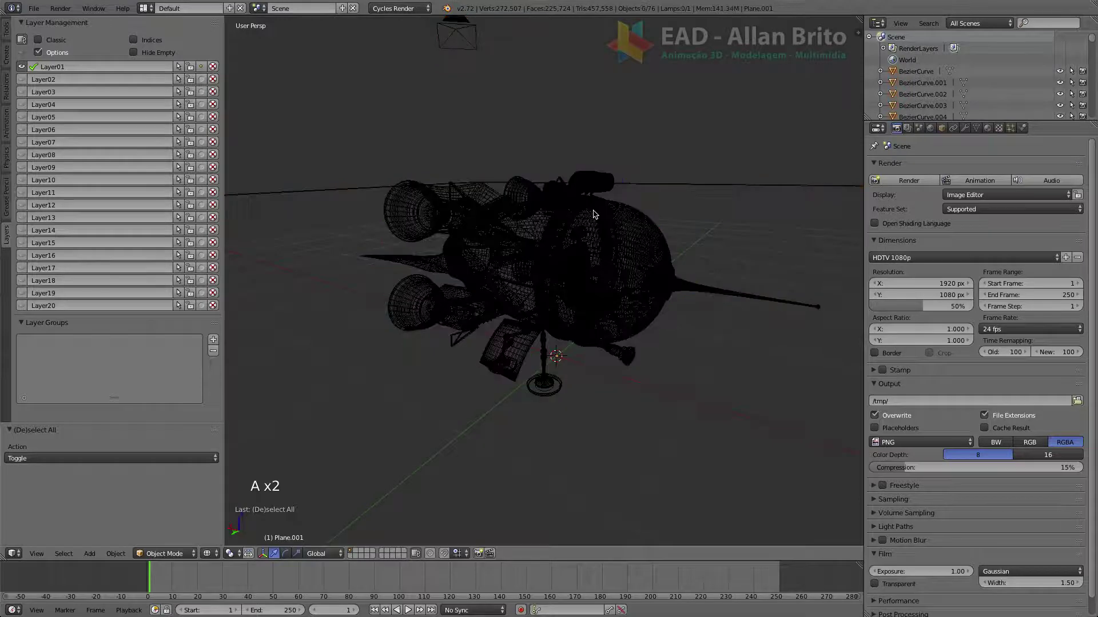
{"action": "key", "text": "z"}
Step: Select the spaceship's rear thrusters and move them to layer 2
{"action": "mouse_move", "coordinate": [556, 254]}
{"action": "middle_mouse_down"}
{"action": "mouse_move", "coordinate": [469, 217]}
{"action": "mouse_move", "coordinate": [536, 206]}
{"action": "mouse_move", "coordinate": [601, 218]}
{"action": "mouse_move", "coordinate": [556, 257]}
{"action": "mouse_move", "coordinate": [568, 317]}
{"action": "mouse_move", "coordinate": [492, 250]}
{"action": "mouse_move", "coordinate": [593, 222]}
{"action": "mouse_move", "coordinate": [554, 259]}
{"action": "mouse_move", "coordinate": [577, 246]}
{"action": "mouse_move", "coordinate": [679, 268]}
{"action": "mouse_move", "coordinate": [608, 277]}
{"action": "mouse_move", "coordinate": [567, 252]}
{"action": "middle_mouse_up"}
{"action": "right_click", "coordinate": [556, 257]}
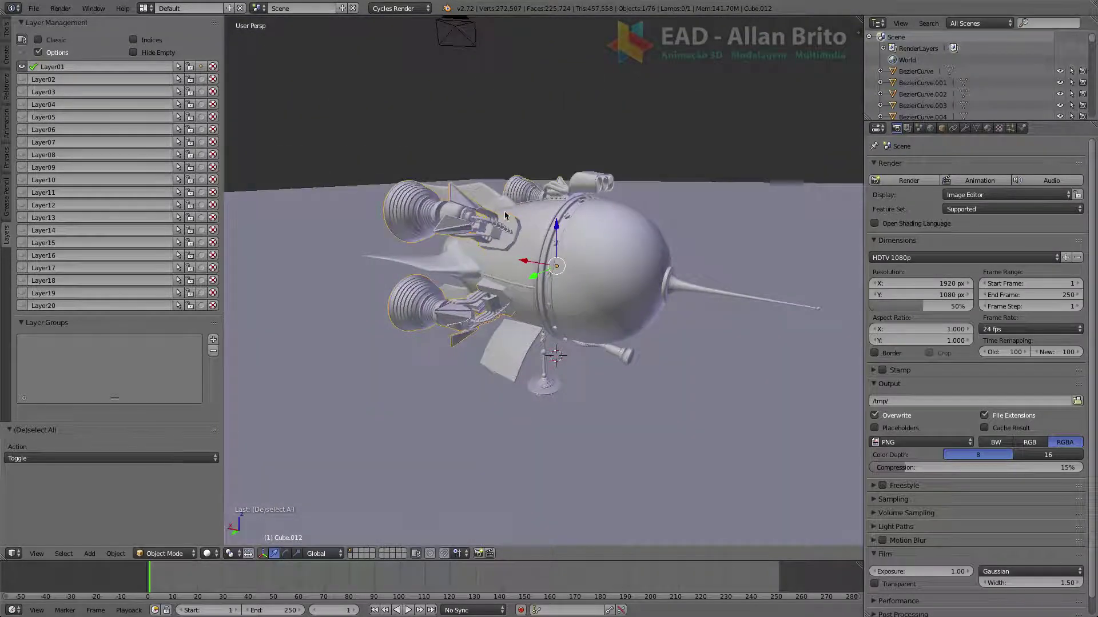
{"action": "middle_click_drag", "start_coordinate": [418, 201], "coordinate": [450, 215]}
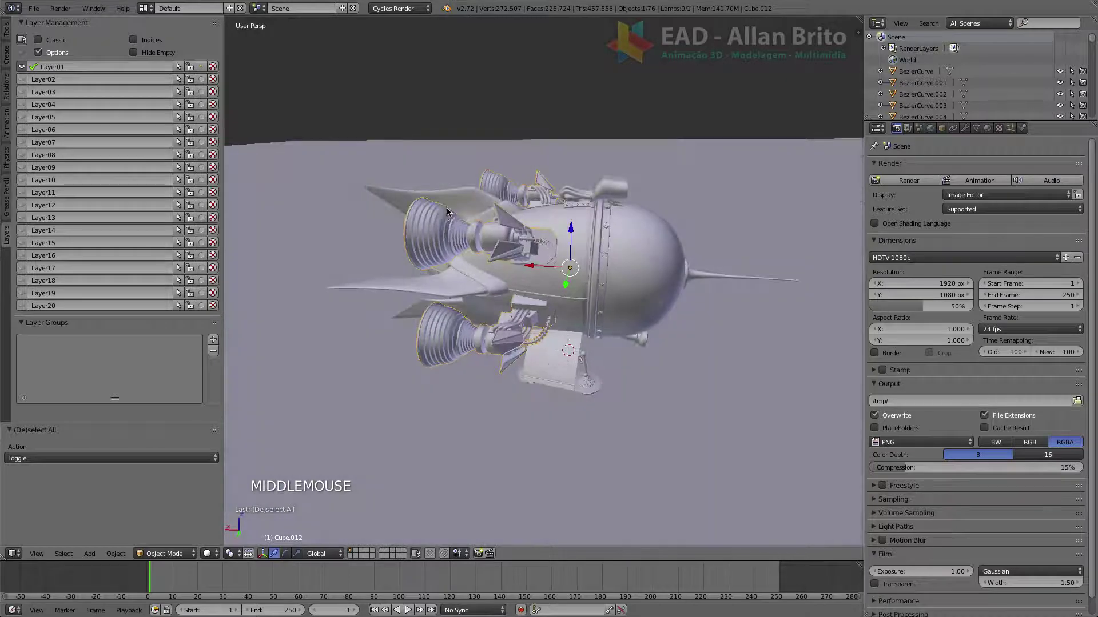
{"action": "mouse_move", "coordinate": [564, 270]}
{"action": "middle_mouse_down"}
{"action": "mouse_move", "coordinate": [518, 253]}
{"action": "mouse_move", "coordinate": [544, 265]}
{"action": "middle_mouse_up"}
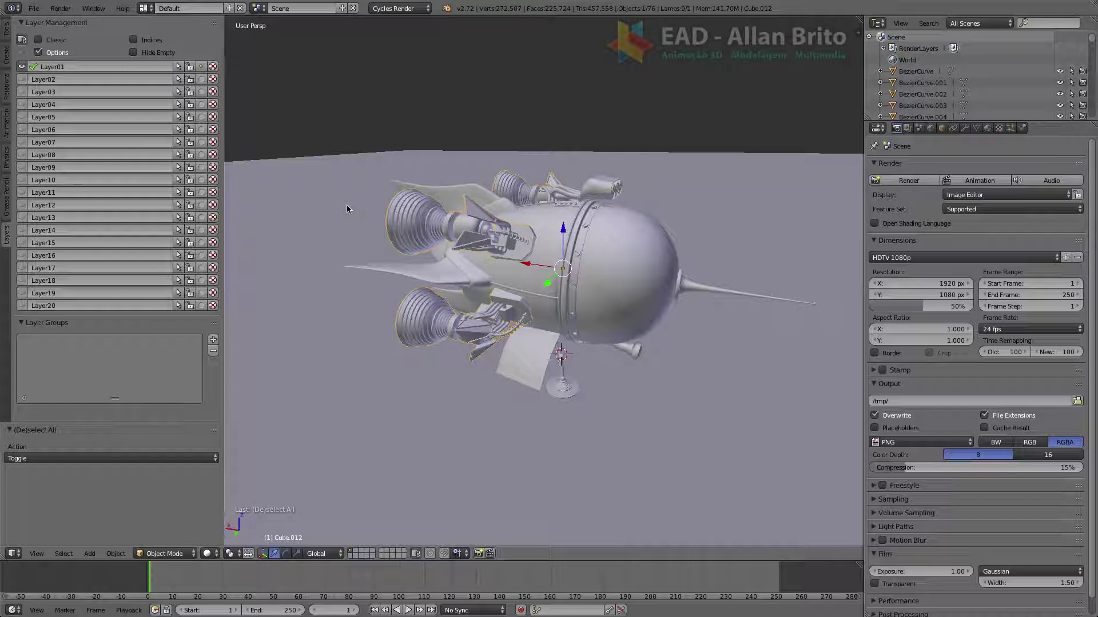
{"action": "key", "text": "m"}
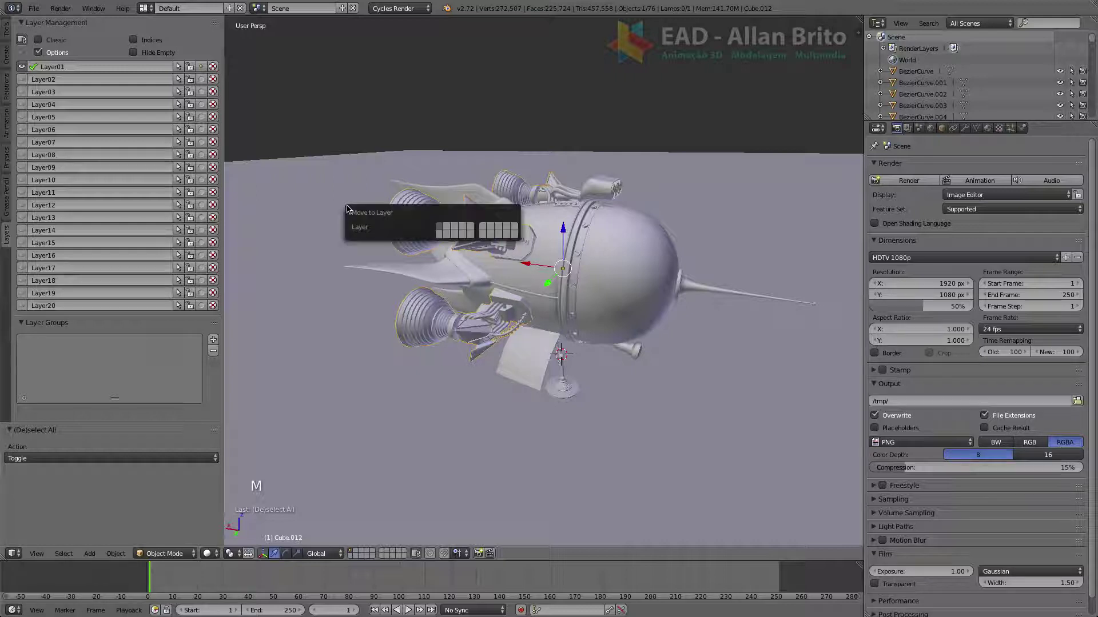
{"action": "left_click", "coordinate": [448, 229]}
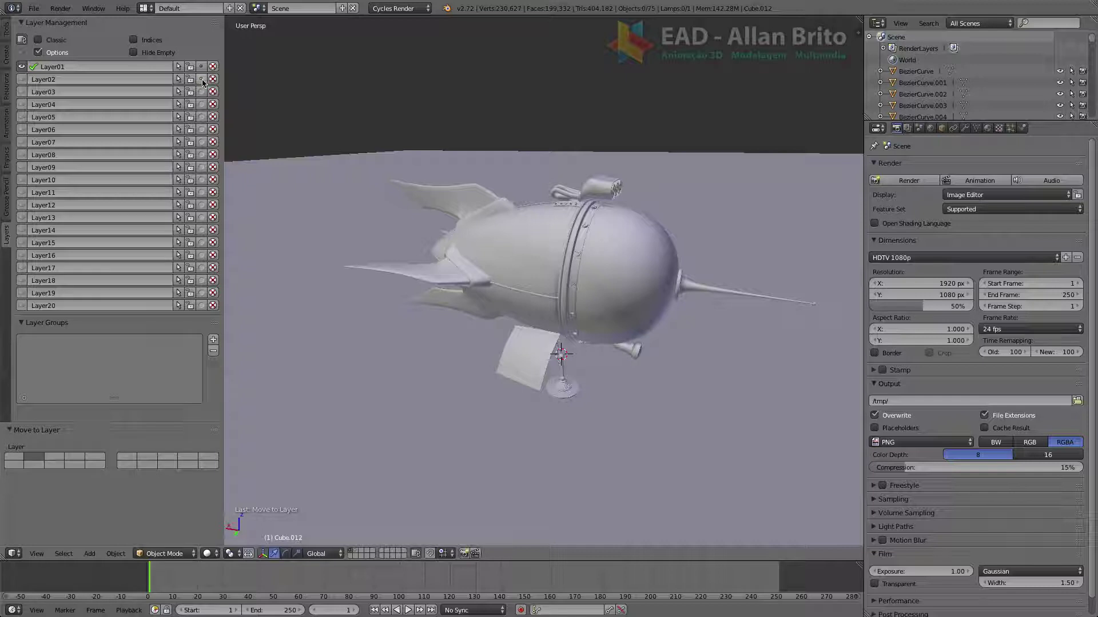
Step: Rename Layer02 as propulsores
{"action": "double_click", "coordinate": [64, 78]}
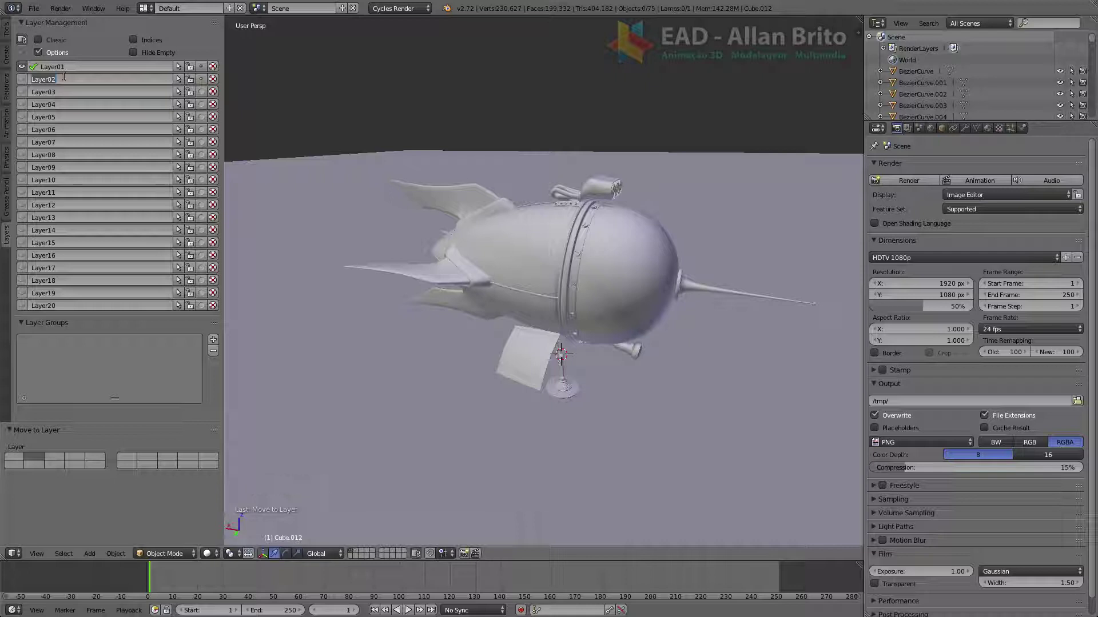
{"action": "type", "text": "prog"}
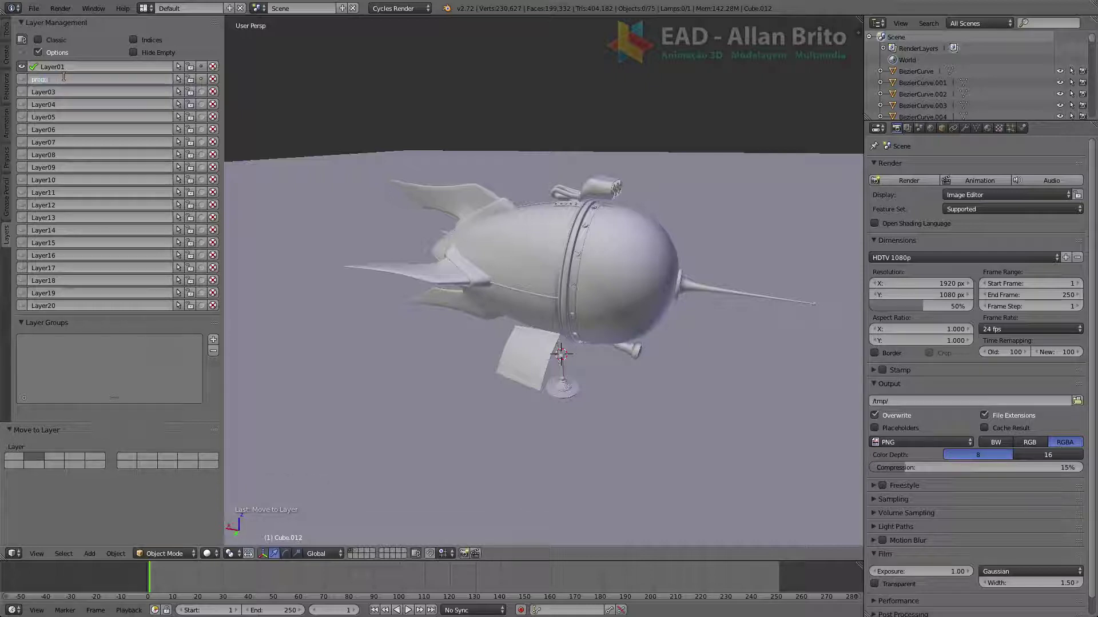
{"action": "type", "text": "ulsore"}
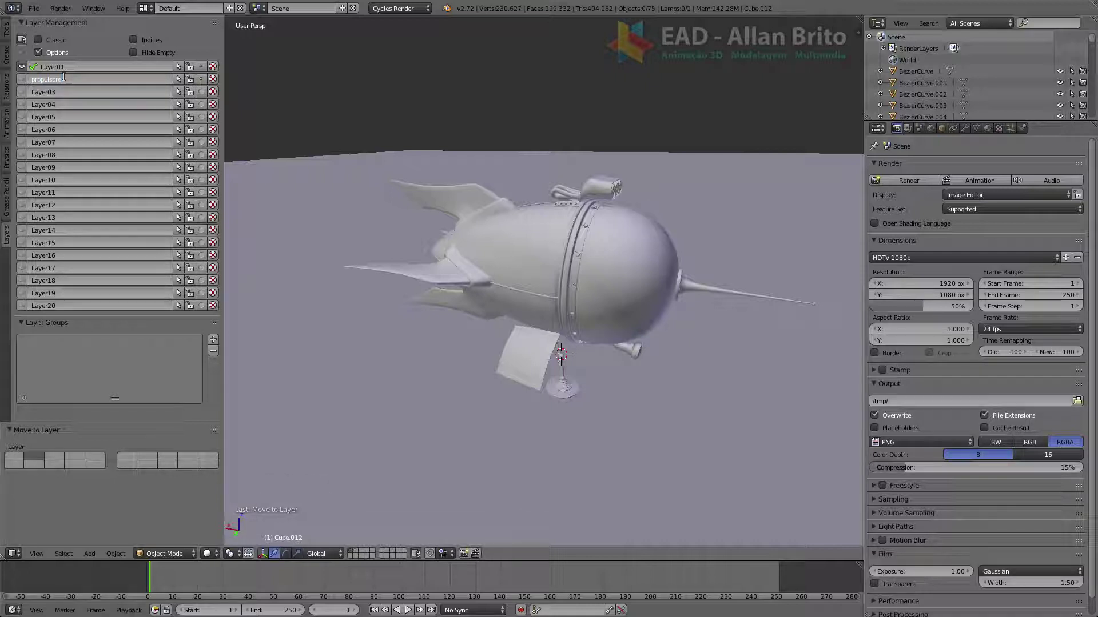
{"action": "type", "text": "s"}
{"action": "key", "text": "Return"}
Step: Rename Layer01 as corpo-nave
{"action": "double_click", "coordinate": [80, 67]}
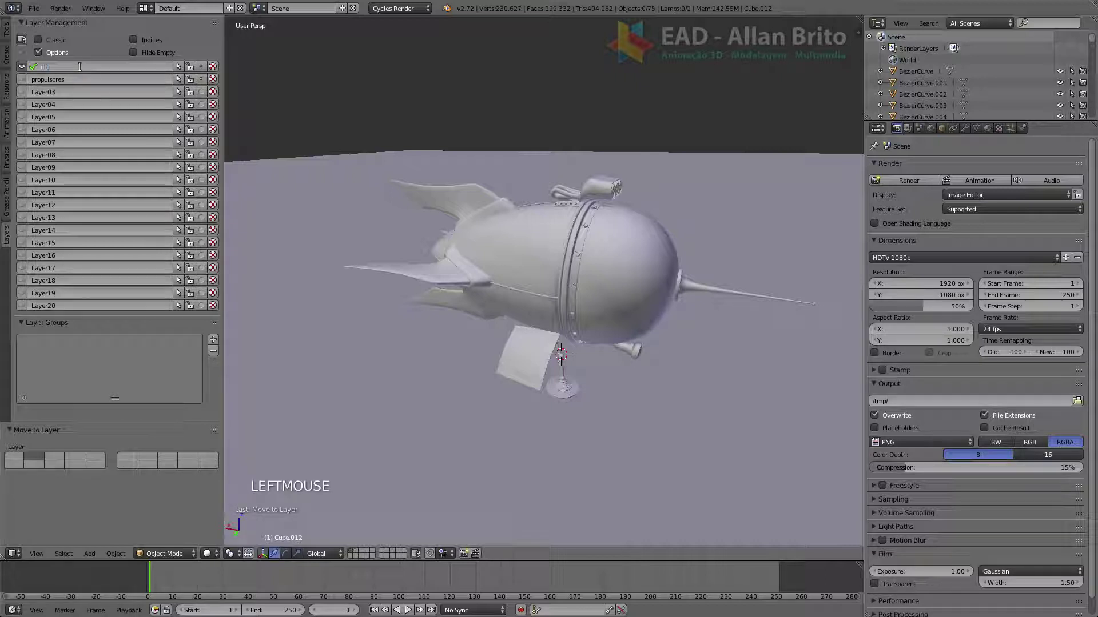
{"action": "key", "text": "BackSpace"}
{"action": "type", "text": "corp"}
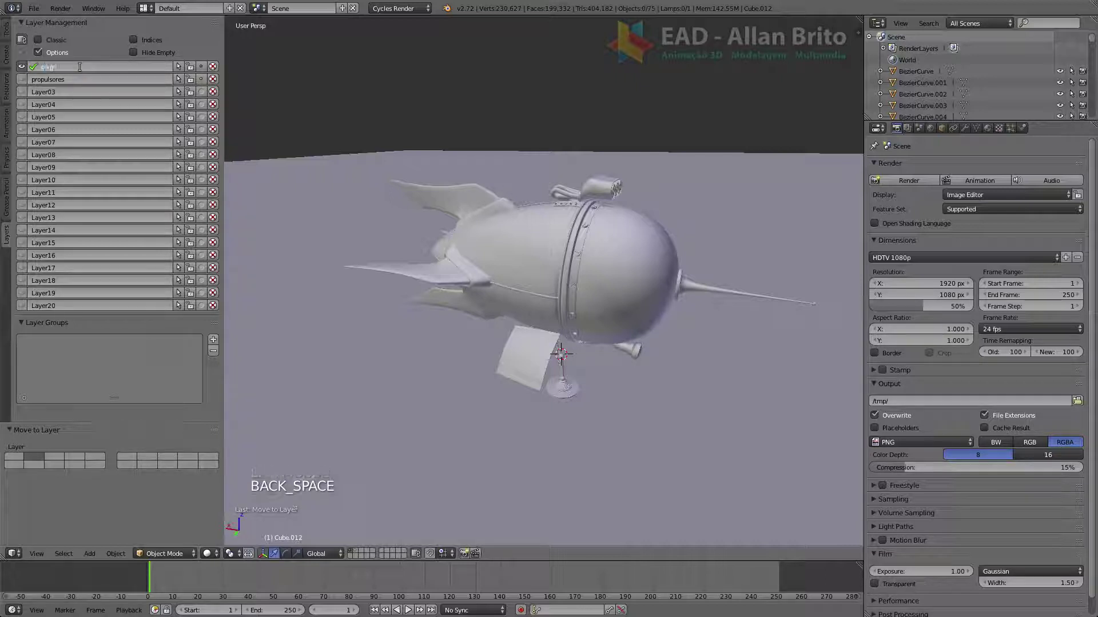
{"action": "type", "text": "o-nave"}
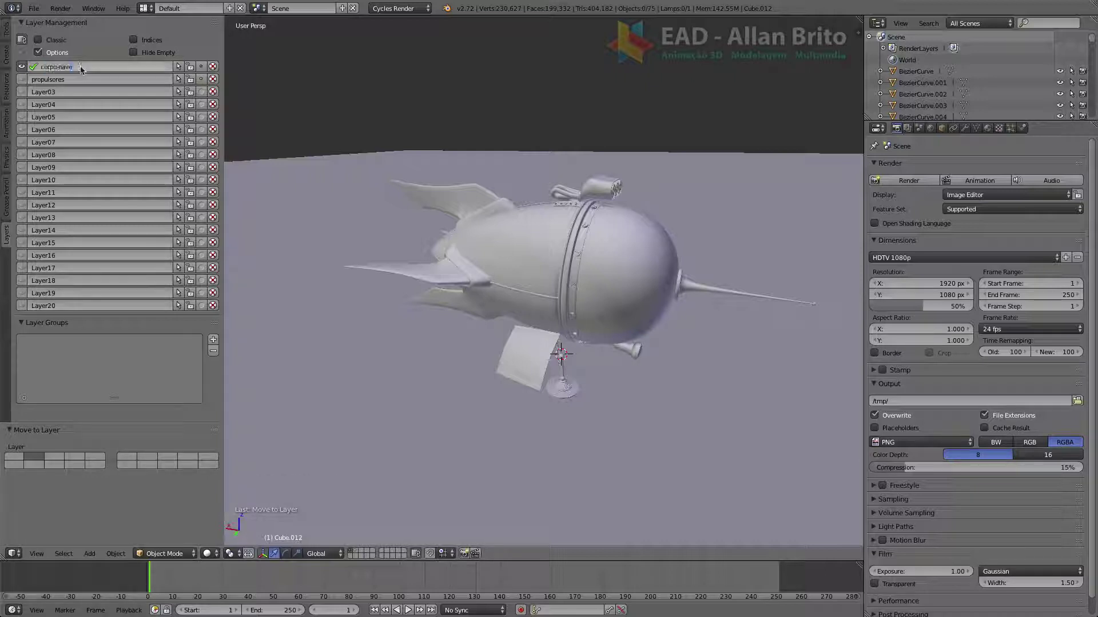
{"action": "key", "text": "Return"}
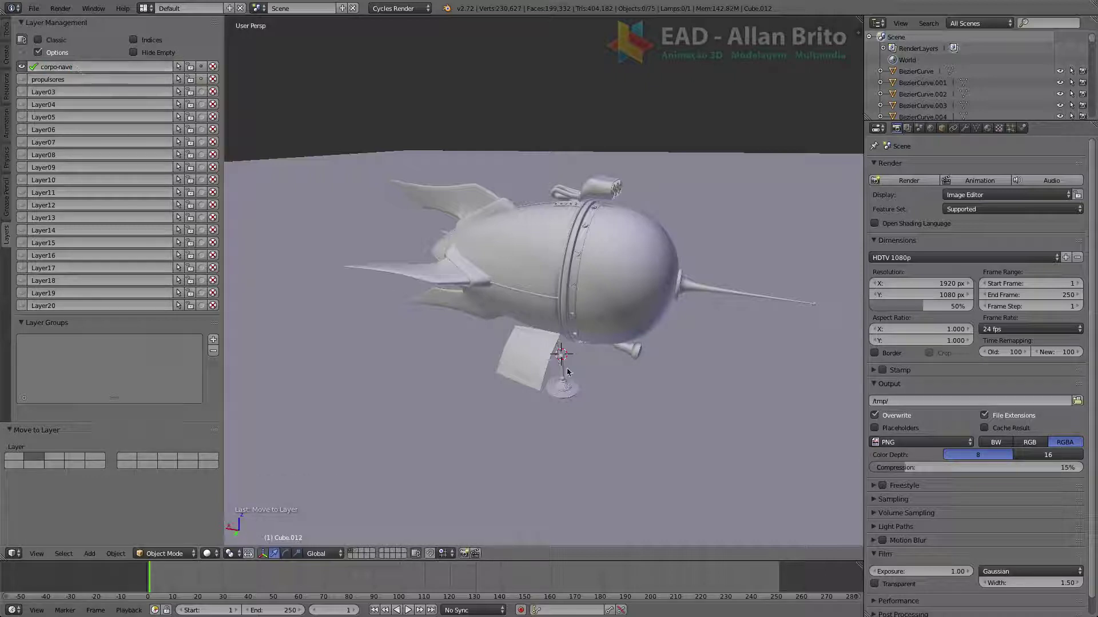
Step: Select the landing feet under the spaceship and move them to layer 3
{"action": "right_click", "coordinate": [566, 394]}
{"action": "middle_click_drag", "start_coordinate": [565, 394], "coordinate": [553, 353]}
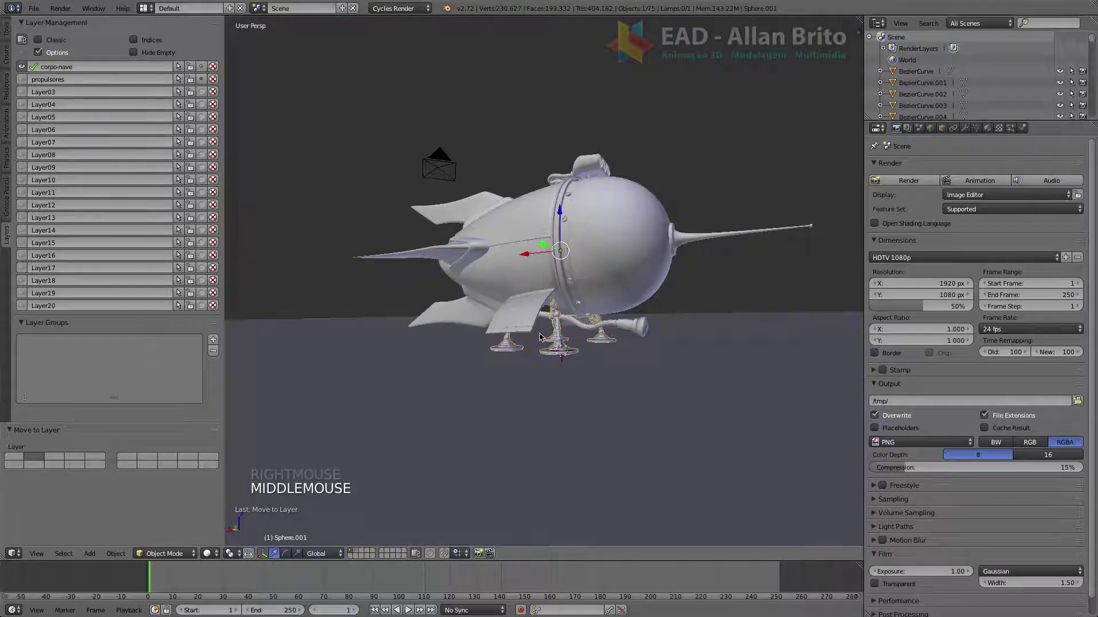
{"action": "key", "text": "m"}
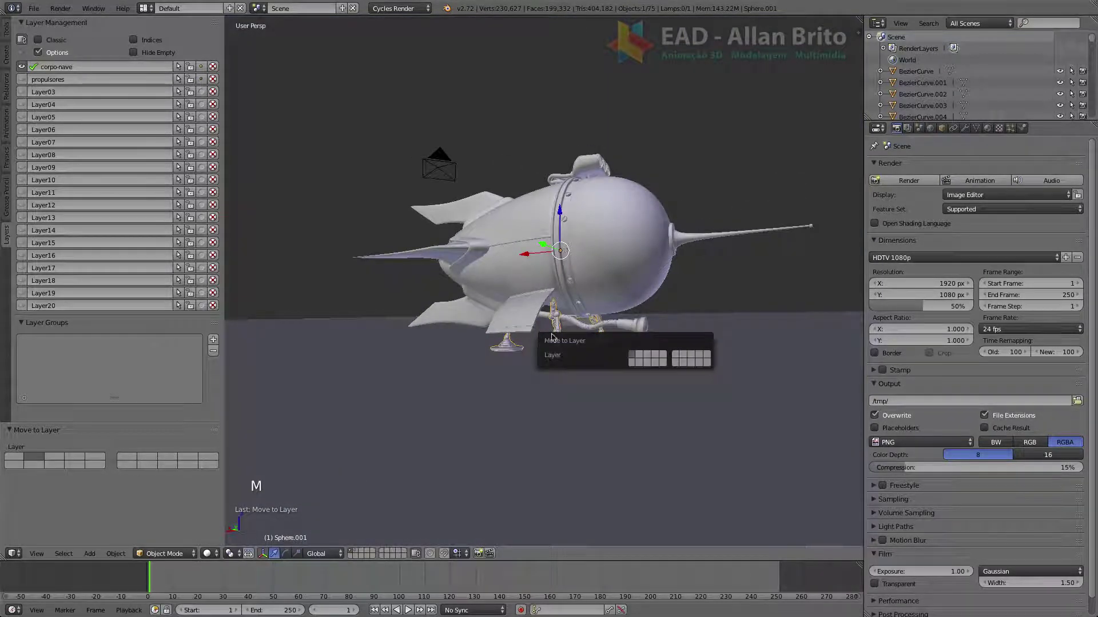
{"action": "left_click", "coordinate": [648, 356]}
Step: Rename Layer03 as pes
{"action": "left_click", "coordinate": [84, 94]}
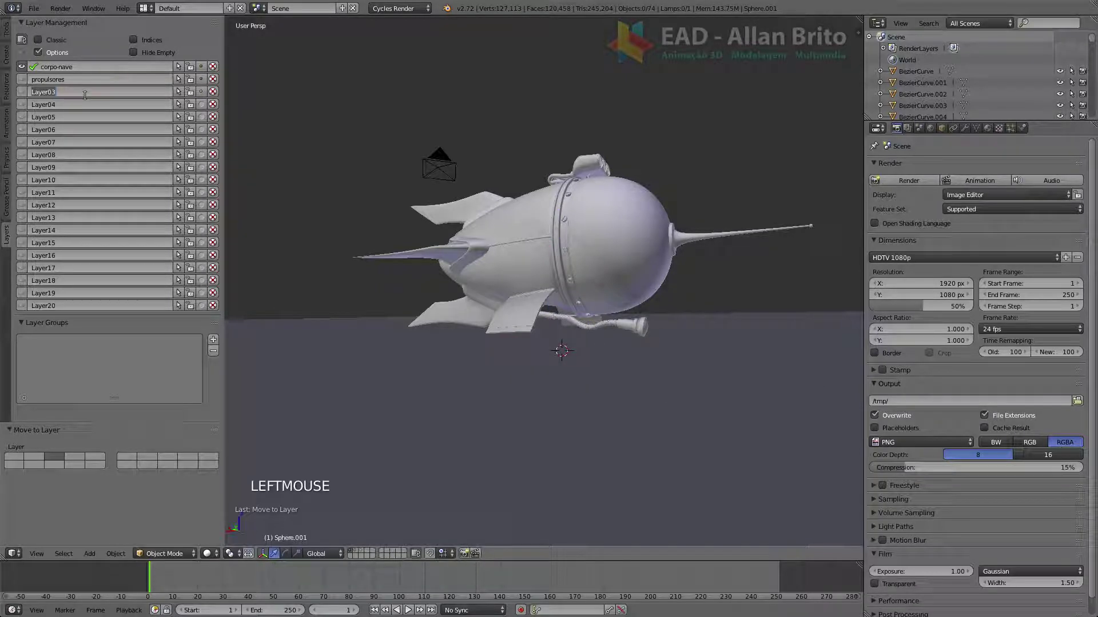
{"action": "type", "text": "pes"}
{"action": "key", "text": "Return"}
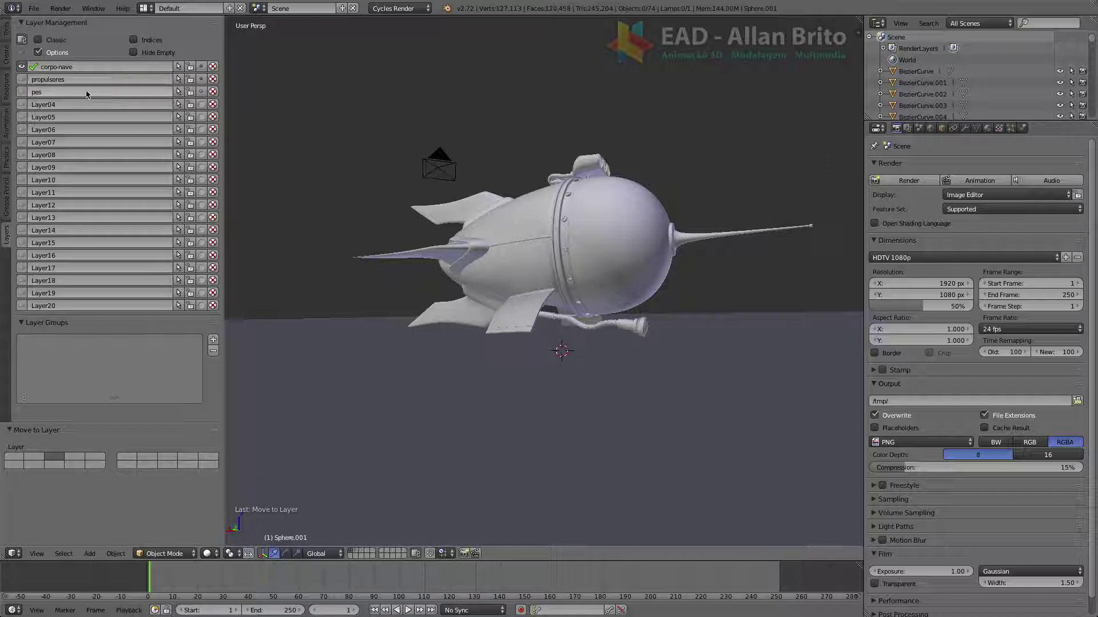
Step: Select the nozzle at the end of the pipe beneath the ship's hull
{"action": "right_click", "coordinate": [587, 328]}
{"action": "right_click", "coordinate": [595, 330]}
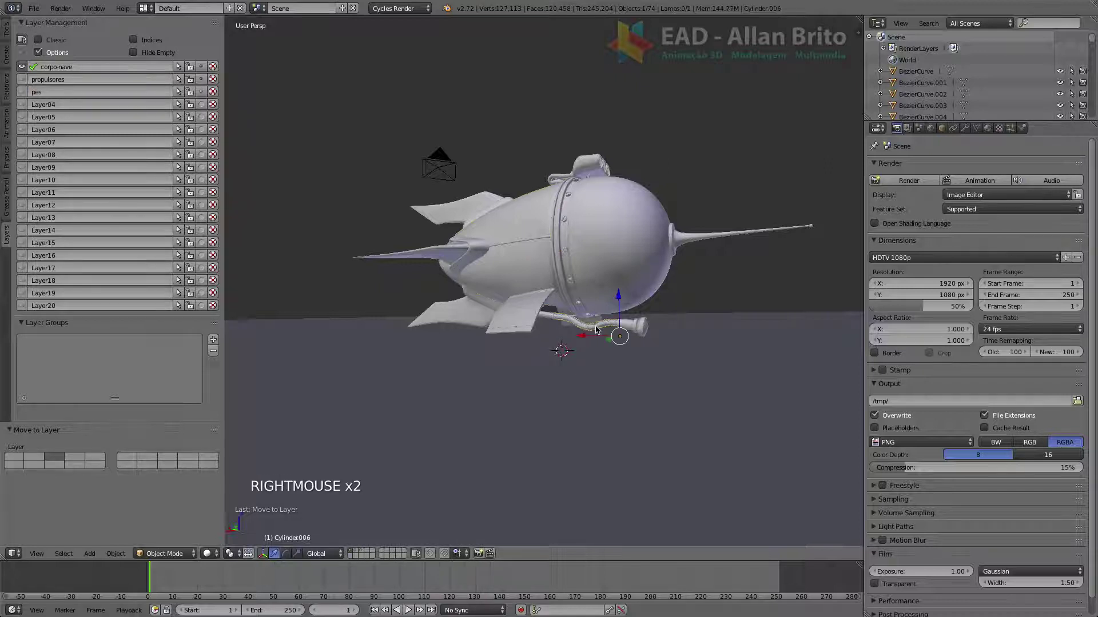
{"action": "right_click", "coordinate": [634, 330]}
{"action": "middle_click_drag", "start_coordinate": [634, 330], "coordinate": [605, 335]}
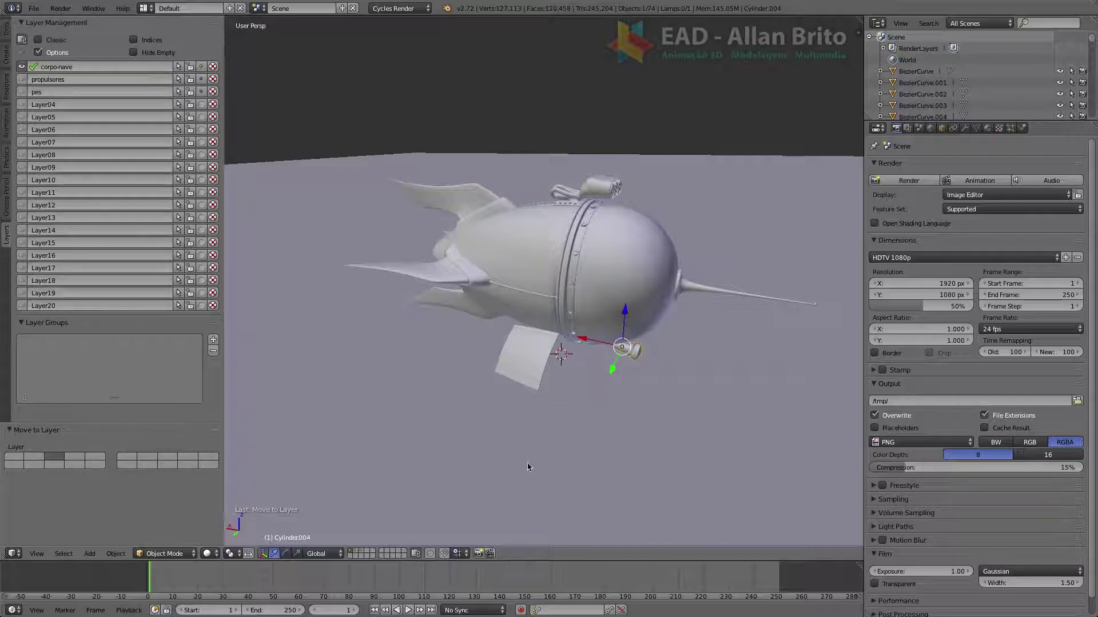
Step: Display layers 1, 2 and 3 one at a time to examine which ship parts each contains
{"action": "left_click", "coordinate": [360, 551]}
{"action": "left_click", "coordinate": [367, 551]}
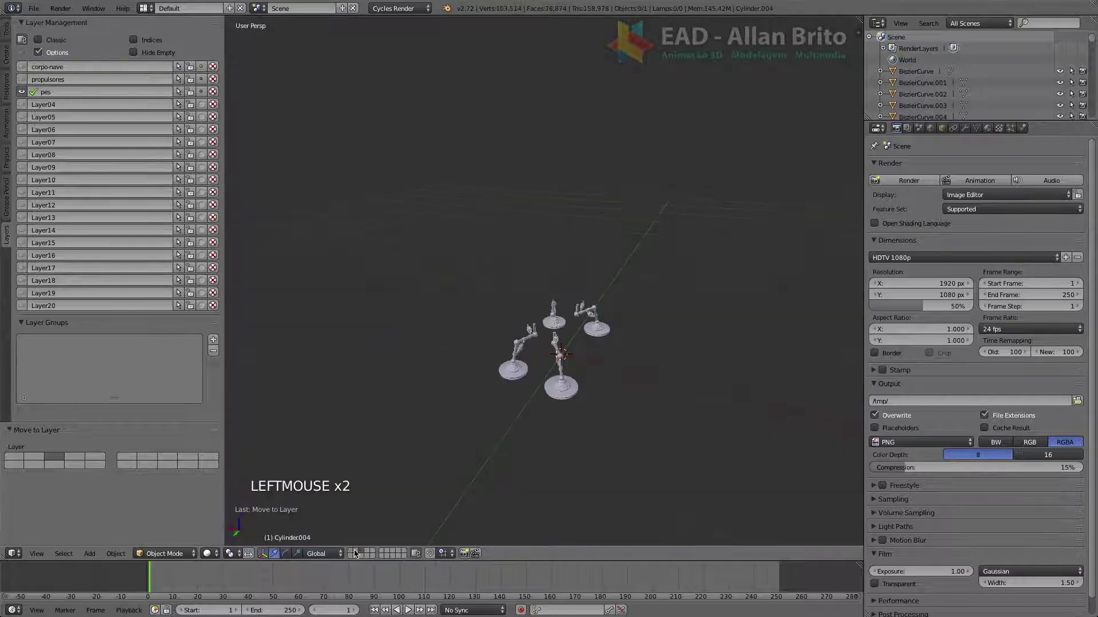
{"action": "left_click", "coordinate": [361, 551]}
{"action": "left_click", "coordinate": [367, 551]}
{"action": "left_click", "coordinate": [361, 552]}
{"action": "left_click", "coordinate": [355, 552]}
{"action": "left_click", "coordinate": [360, 552]}
{"action": "left_click", "coordinate": [353, 552]}
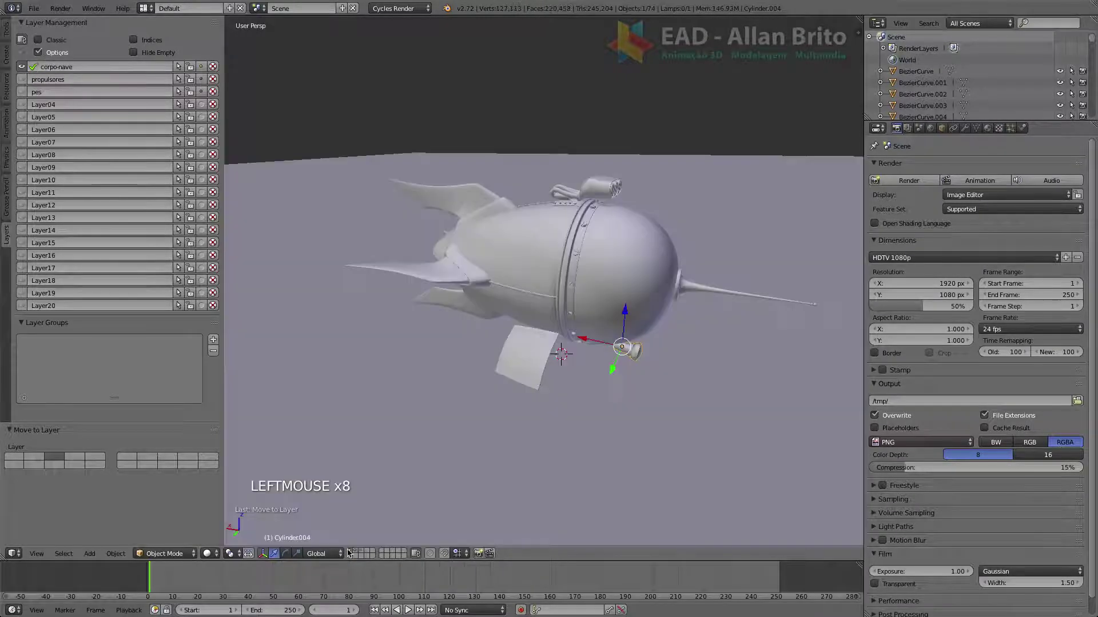
{"action": "left_click", "coordinate": [361, 551]}
{"action": "left_click", "coordinate": [367, 552]}
{"action": "left_click", "coordinate": [361, 552]}
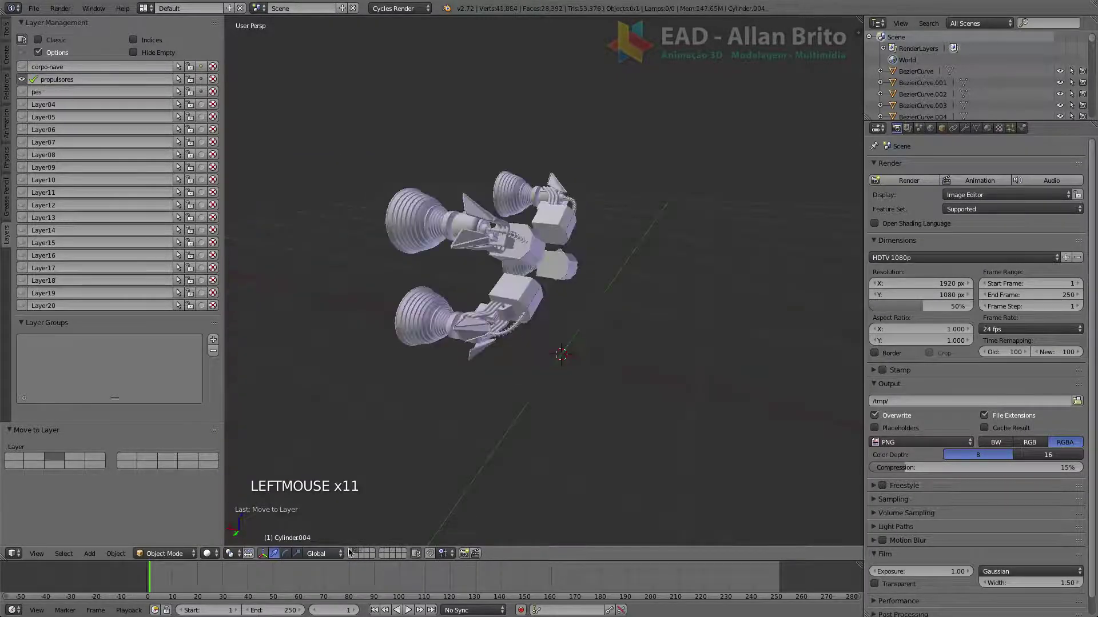
{"action": "left_click", "coordinate": [355, 552]}
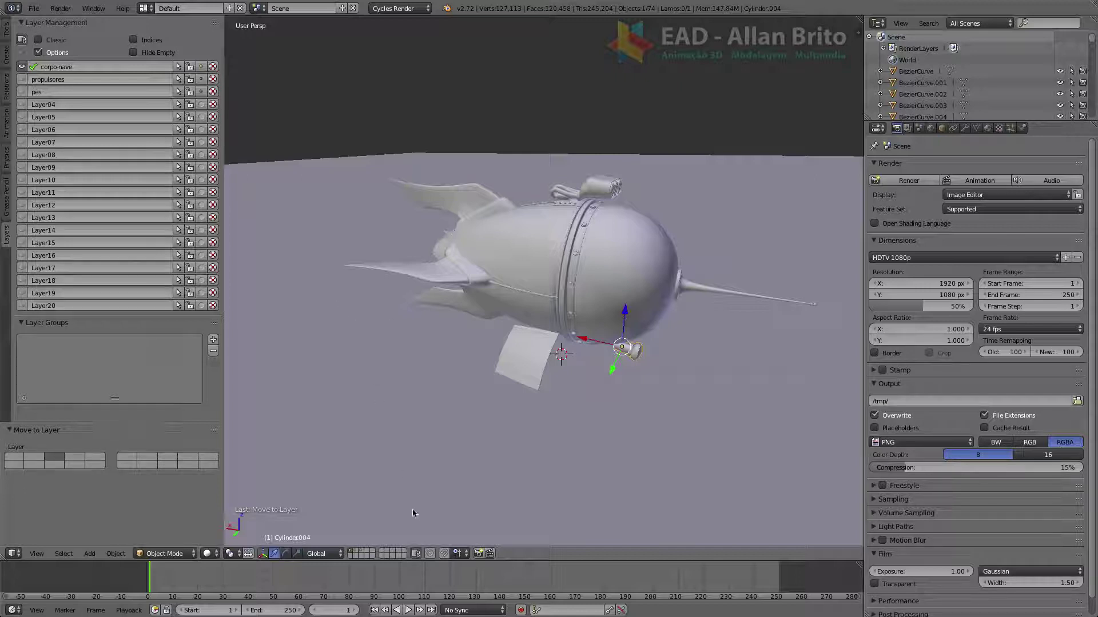
Step: Show the corpo-nave, propulsores and pes layers together, toggling the visibility of propulsores and pes off and on again
{"action": "left_click", "coordinate": [356, 551], "text": "shift"}
{"action": "left_click", "coordinate": [362, 552], "text": "shift"}
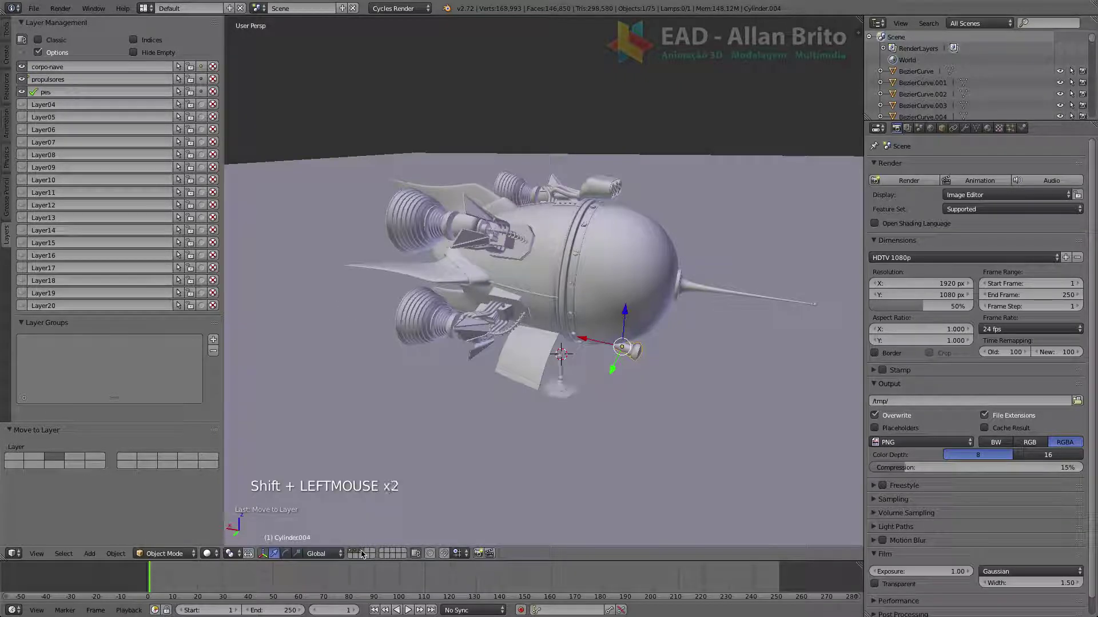
{"action": "left_click", "coordinate": [361, 553], "text": "shift"}
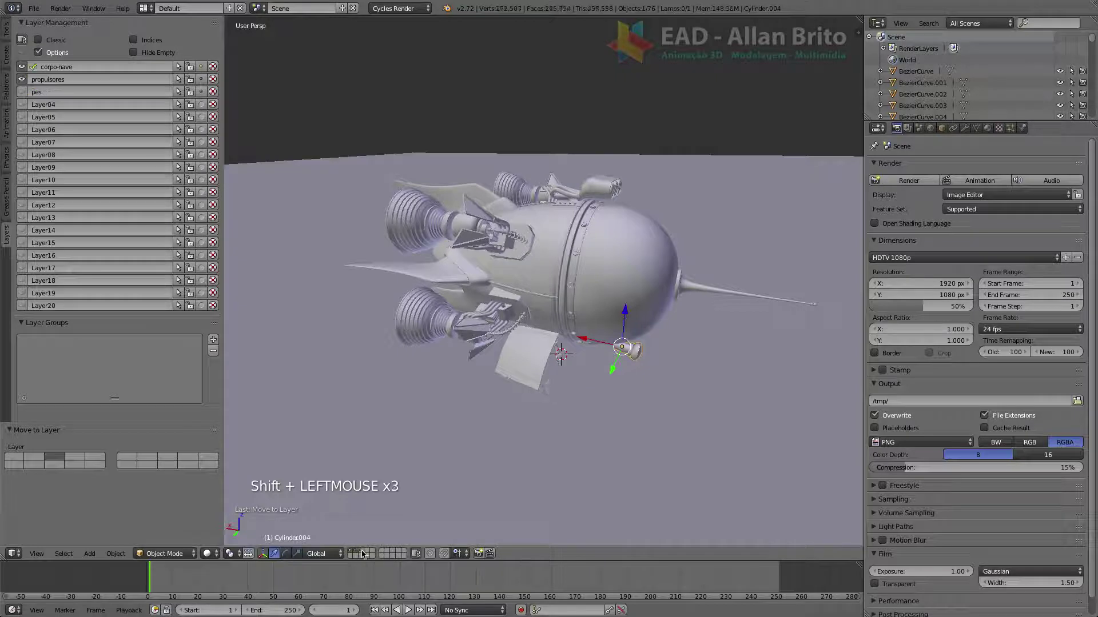
{"action": "left_click", "coordinate": [357, 551], "text": "shift"}
{"action": "left_click", "coordinate": [22, 80]}
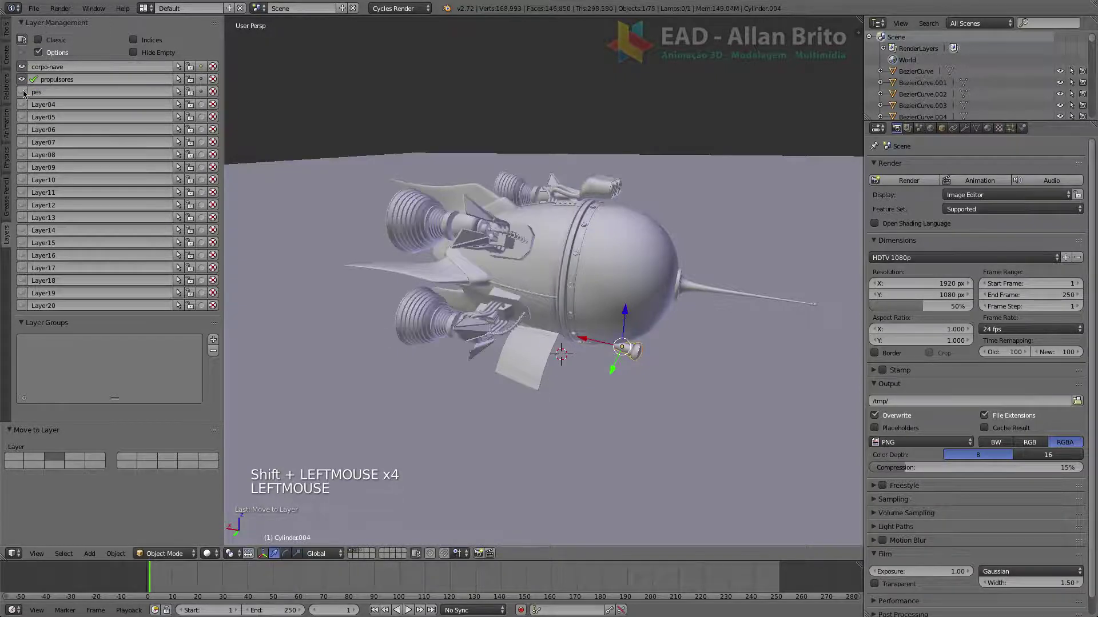
{"action": "left_click", "coordinate": [22, 92]}
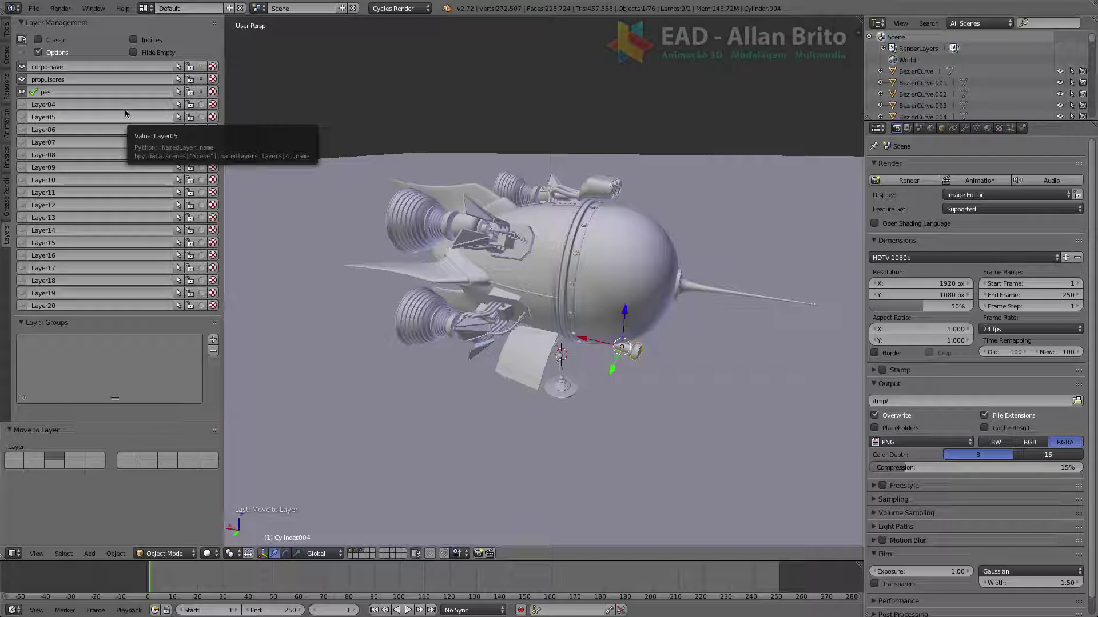
Step: Select all objects on the propulsores layer, switch that layer's display to wireframe and set it back to solid
{"action": "left_click", "coordinate": [179, 81]}
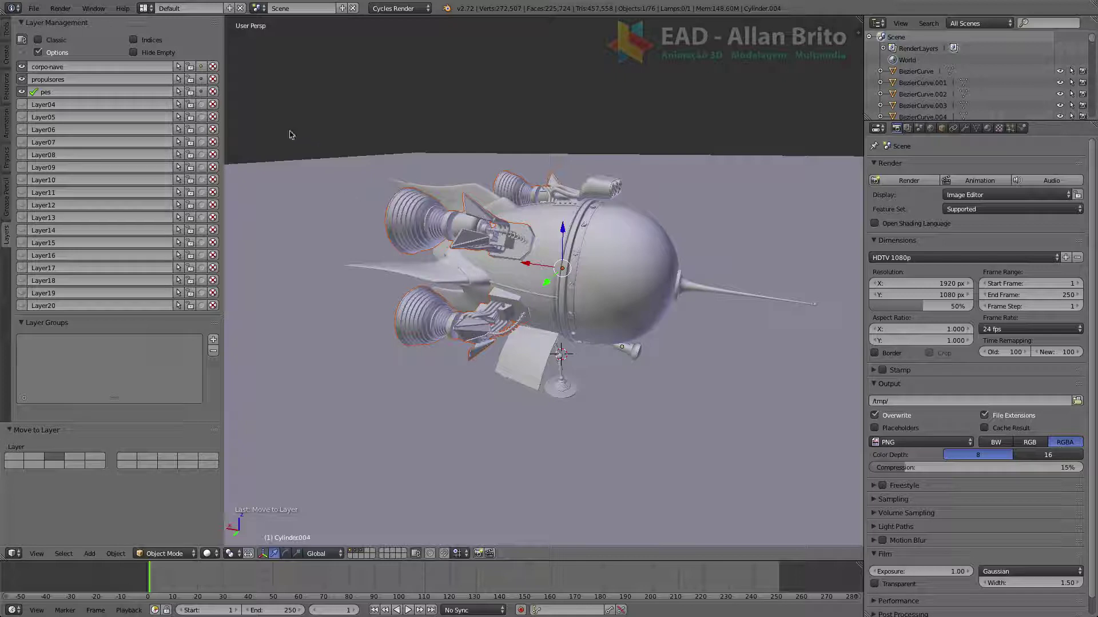
{"action": "left_click", "coordinate": [214, 79]}
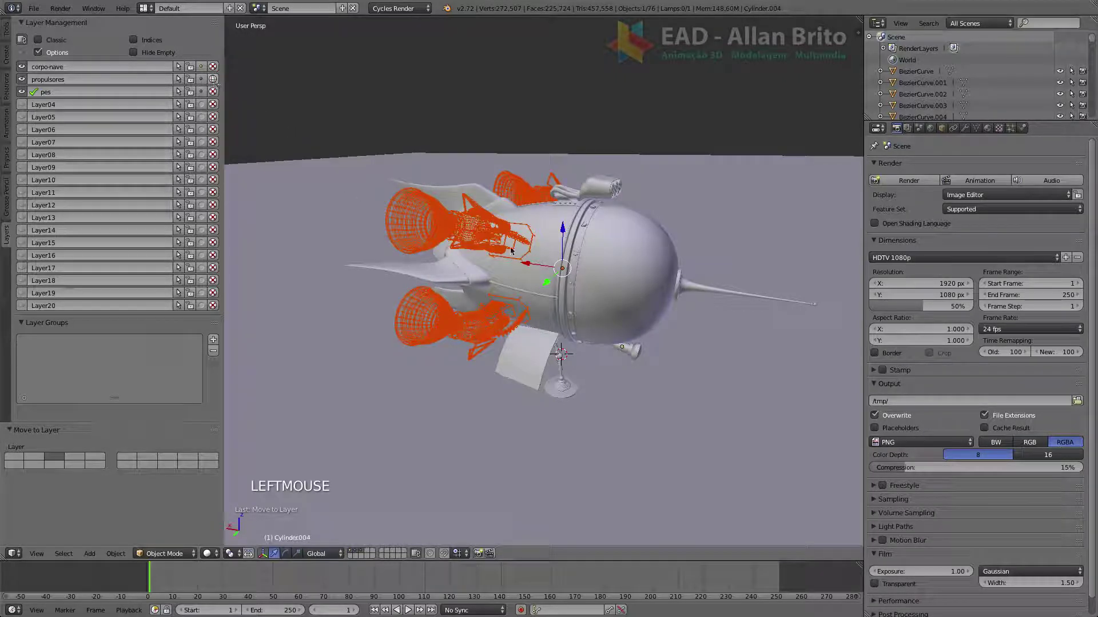
{"action": "middle_click_drag", "start_coordinate": [472, 297], "coordinate": [451, 291]}
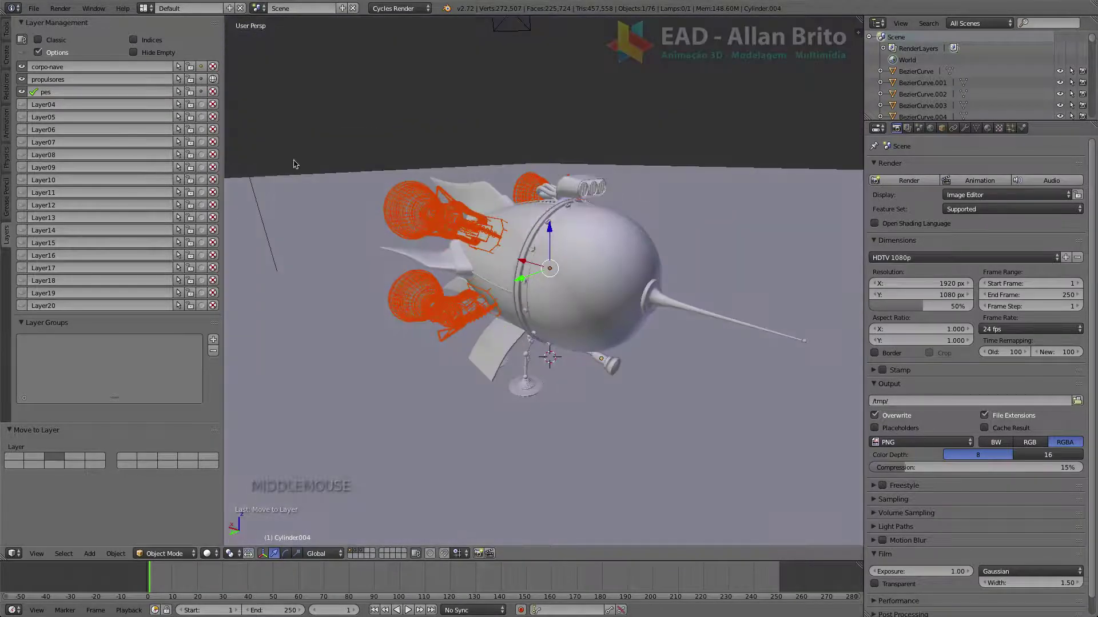
{"action": "left_click", "coordinate": [214, 79]}
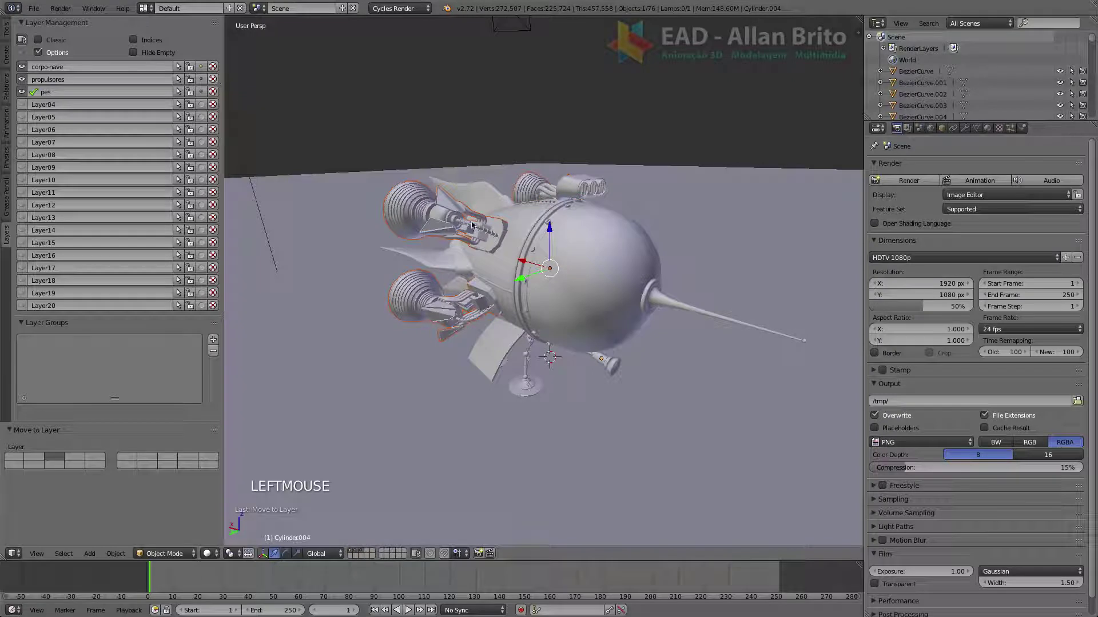